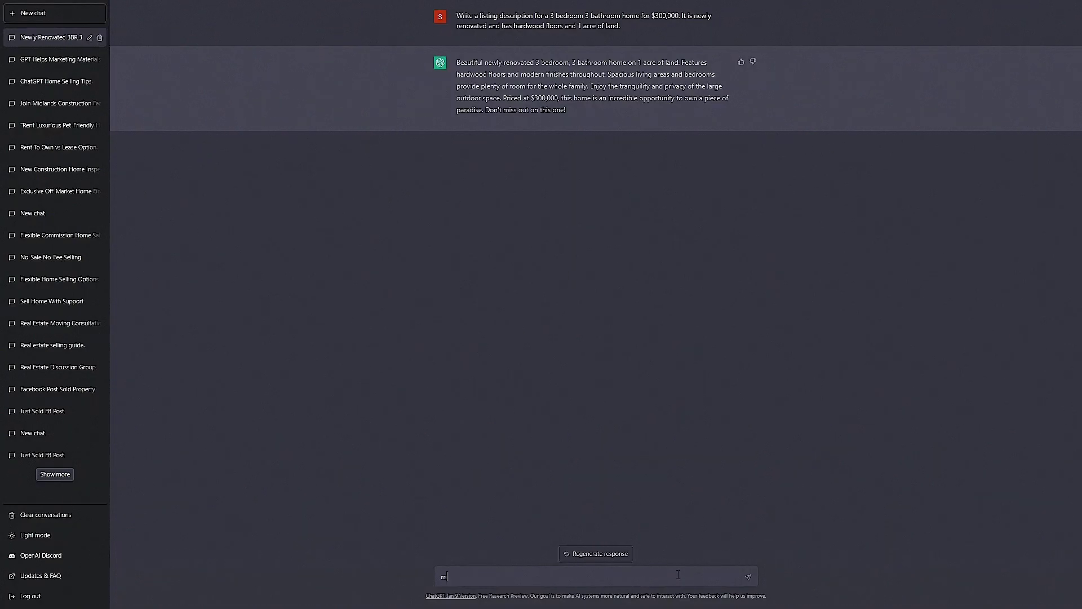
Ask the chatbot to make the listing description longer, and request 3 catchy headlines for the flyer
type("ake it longer")
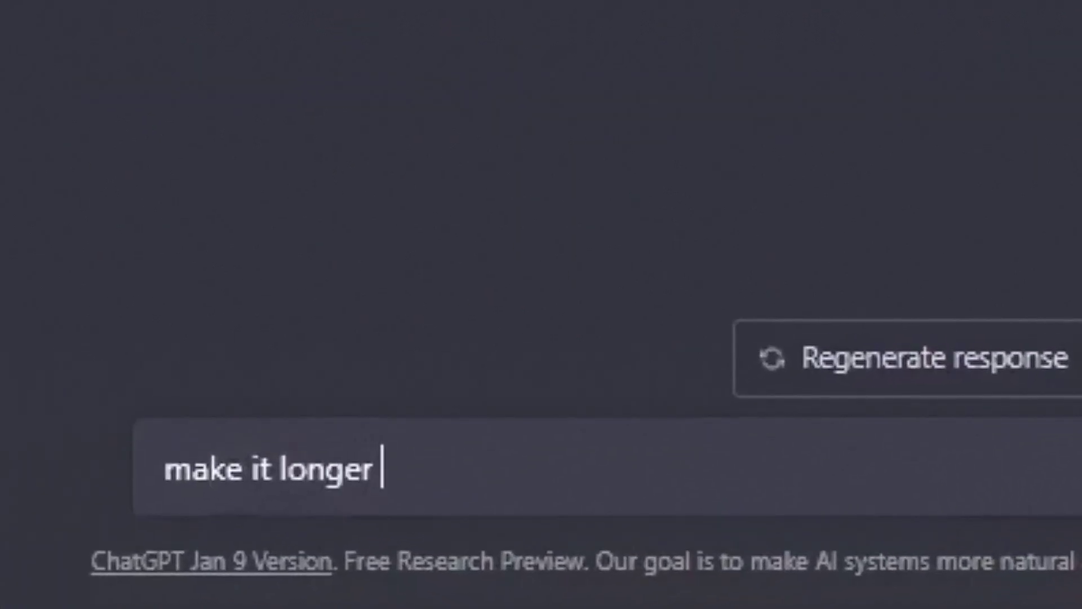
key("Return")
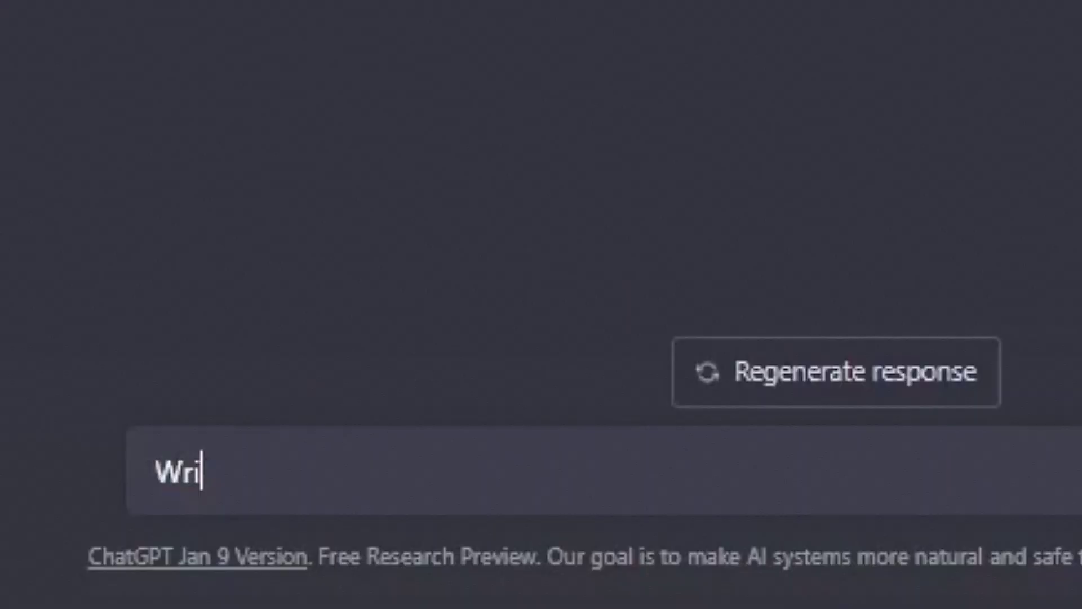
type("te 3 catchy headlines for the flyer")
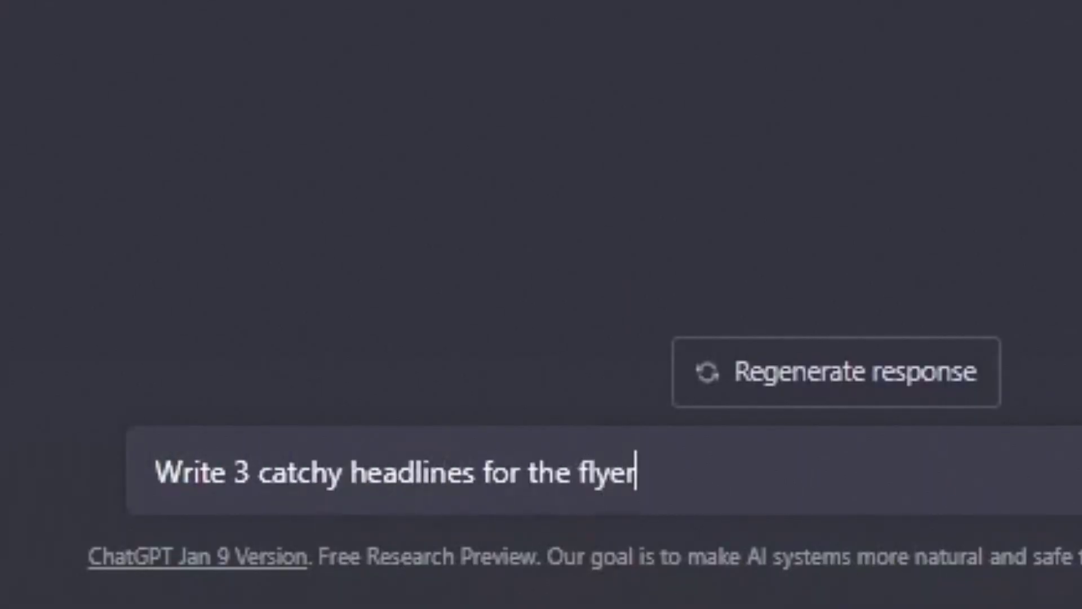
key("Return")
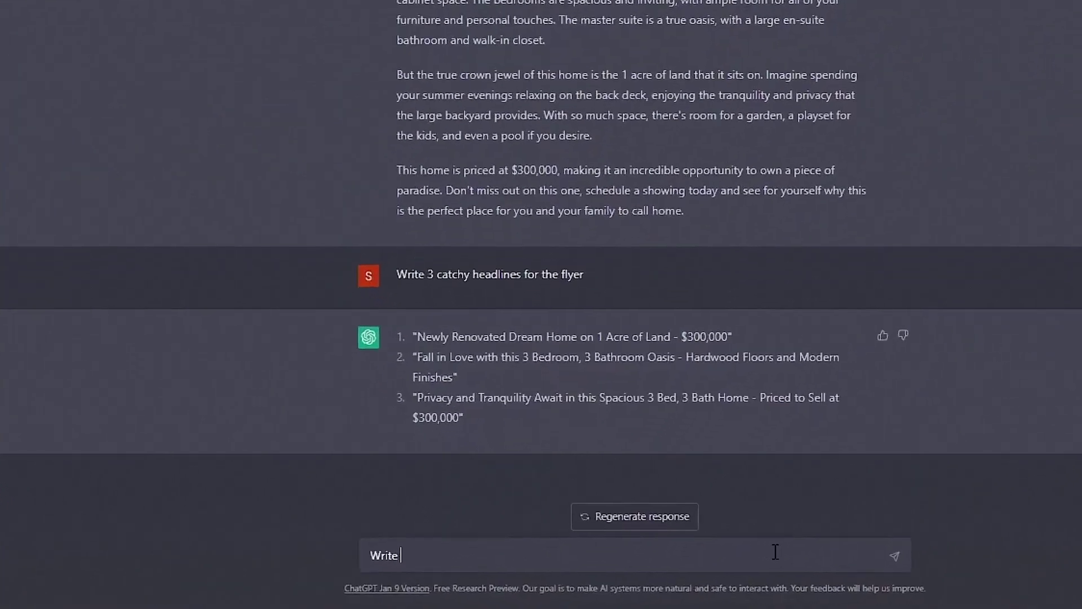
Send the prompt "Write 3 facebook post to advertise this property make them catchy and personable"
type("a")
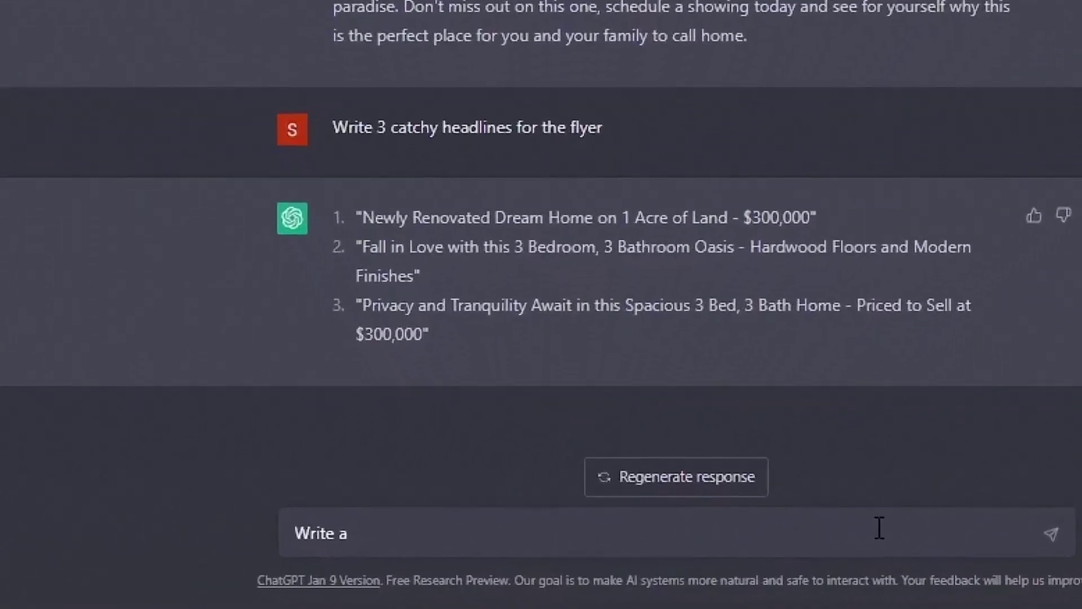
key("BackSpace")
type("3 facebook pos")
type("t abo")
key("BackSpace")
key("BackSpace")
key("BackSpace")
type("to advertise this property ")
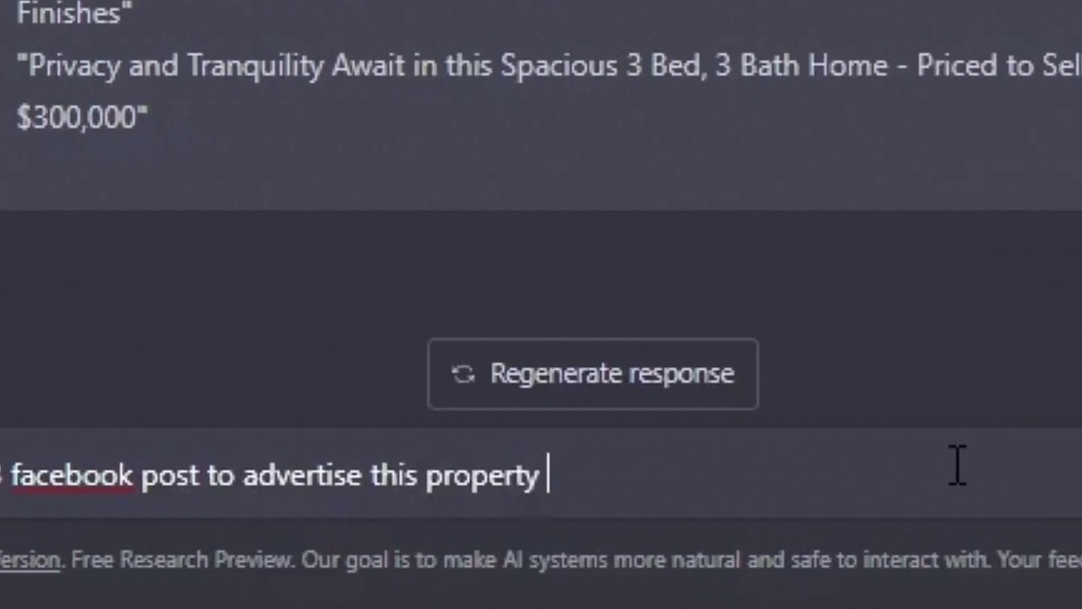
type("make them catchy and ")
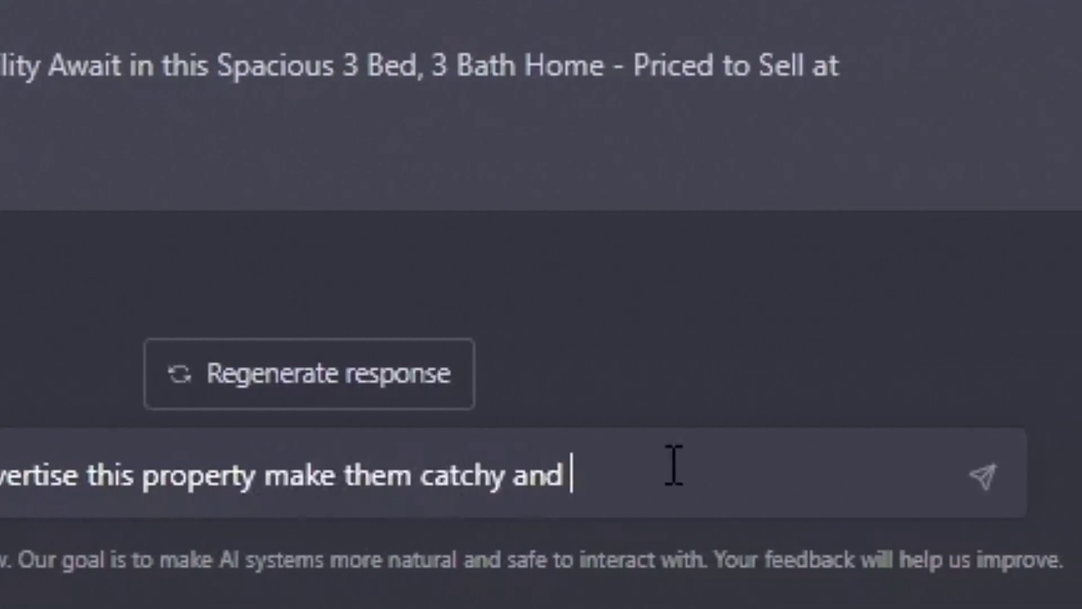
type("personable")
key("Return")
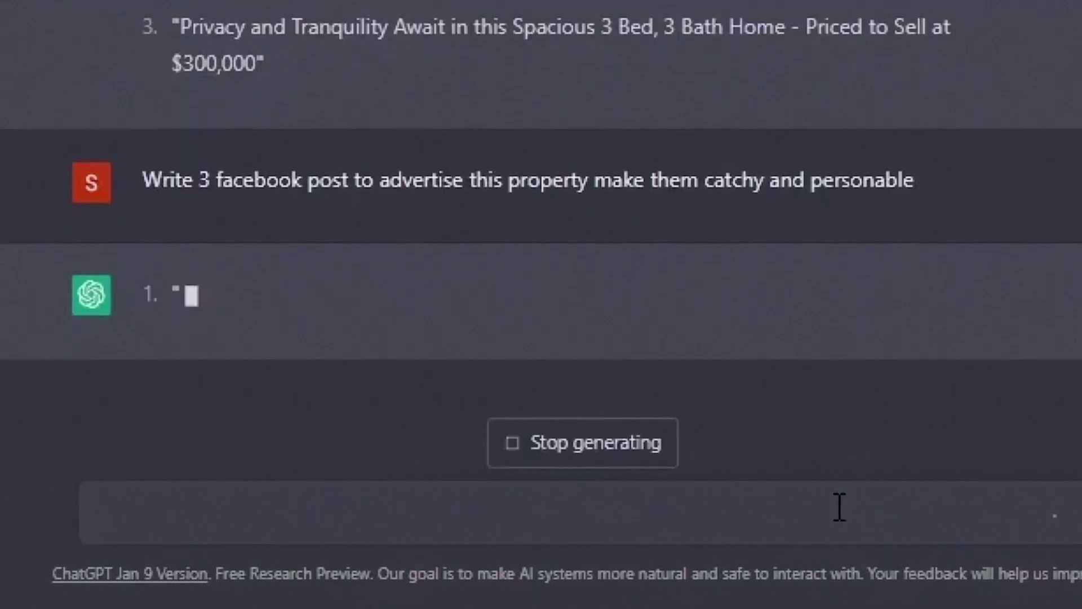
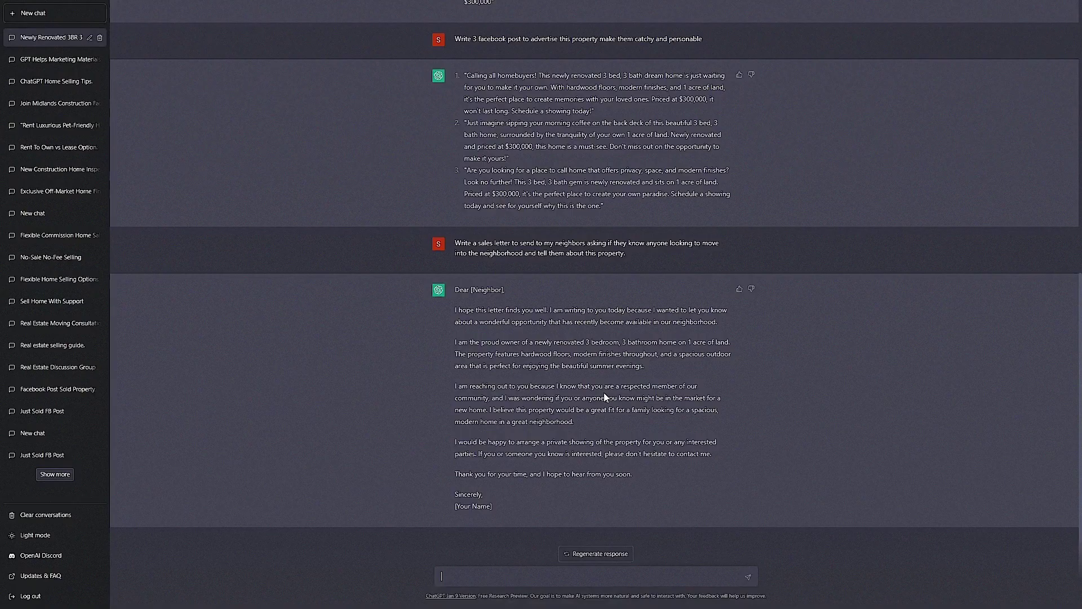
Ask the chatbot to make the sales letter to the neighbors funnier
type("make it funnier")
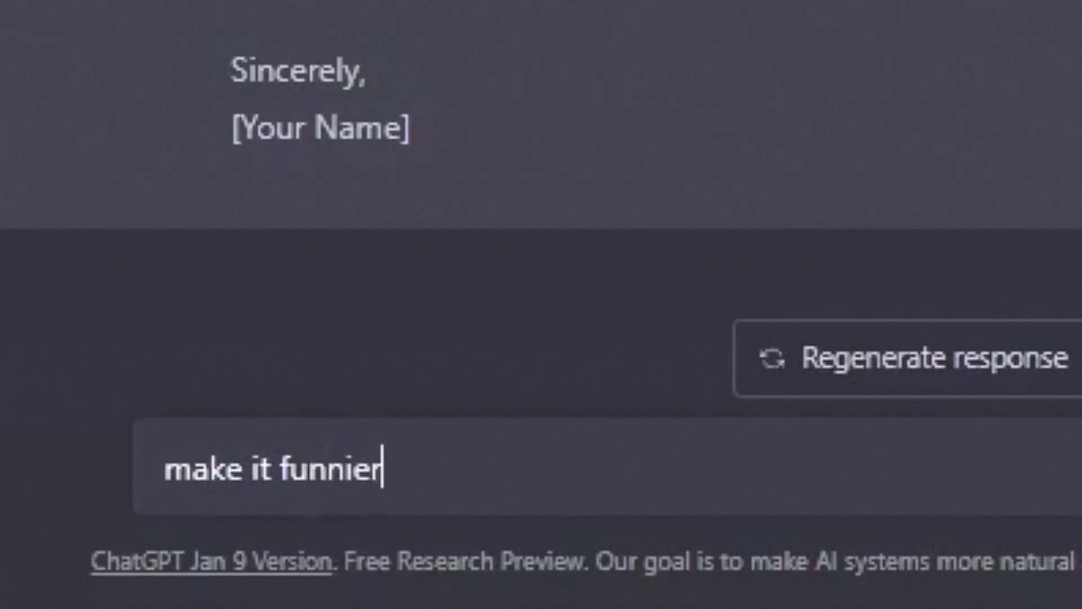
key("Return")
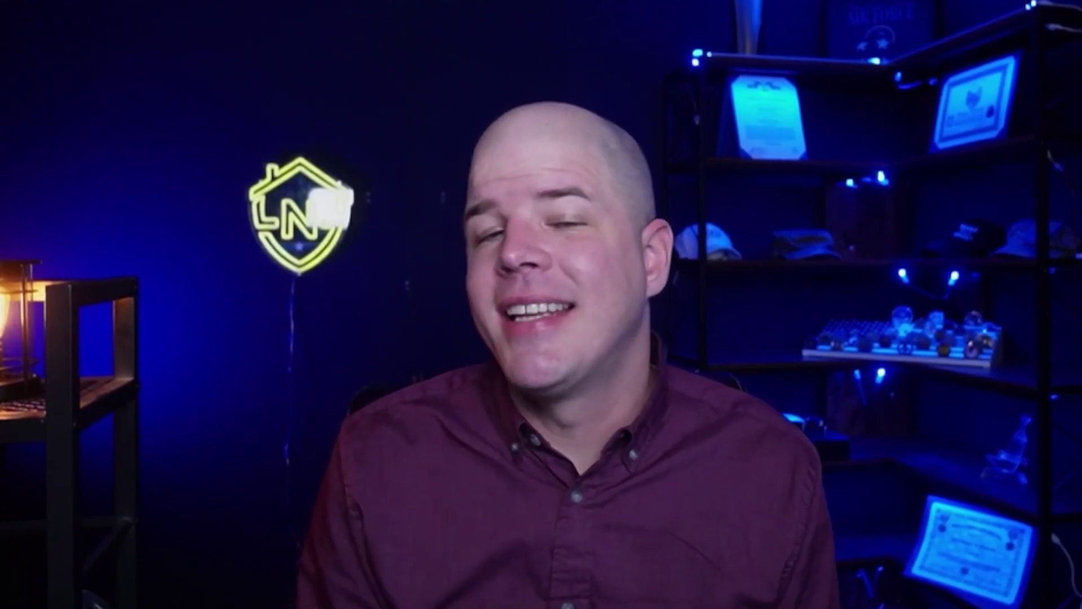
Request an email to potential buyers who have made contact about this property, asking if they would like to see it in person
type("Write an email to ")
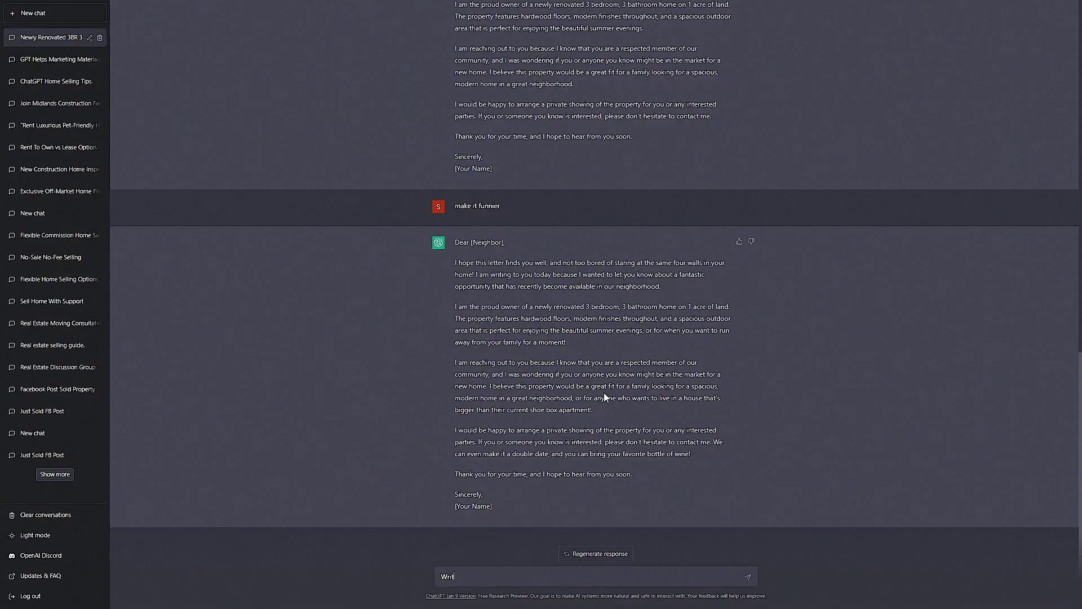
type("potential buyers who have conta")
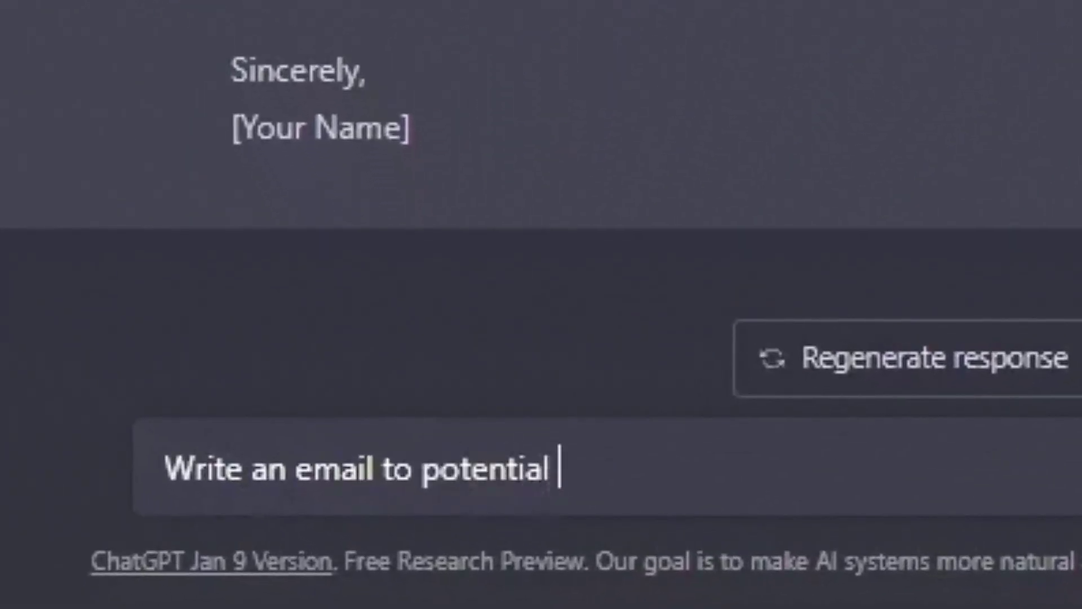
type("cted me about this property and ask them")
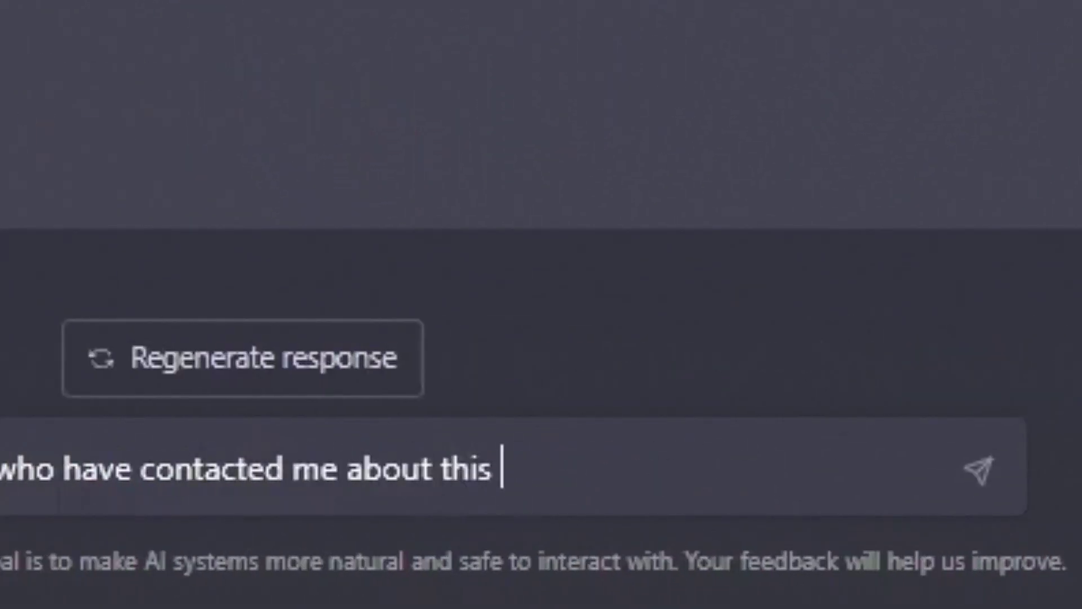
type(" if they would like to see it in per")
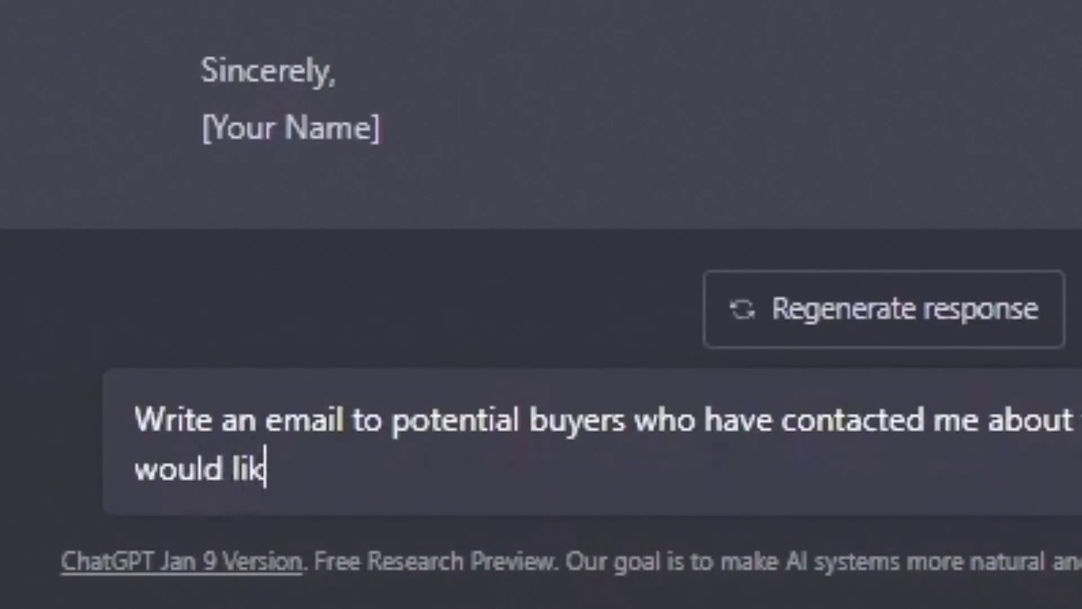
type("son")
key("Return")
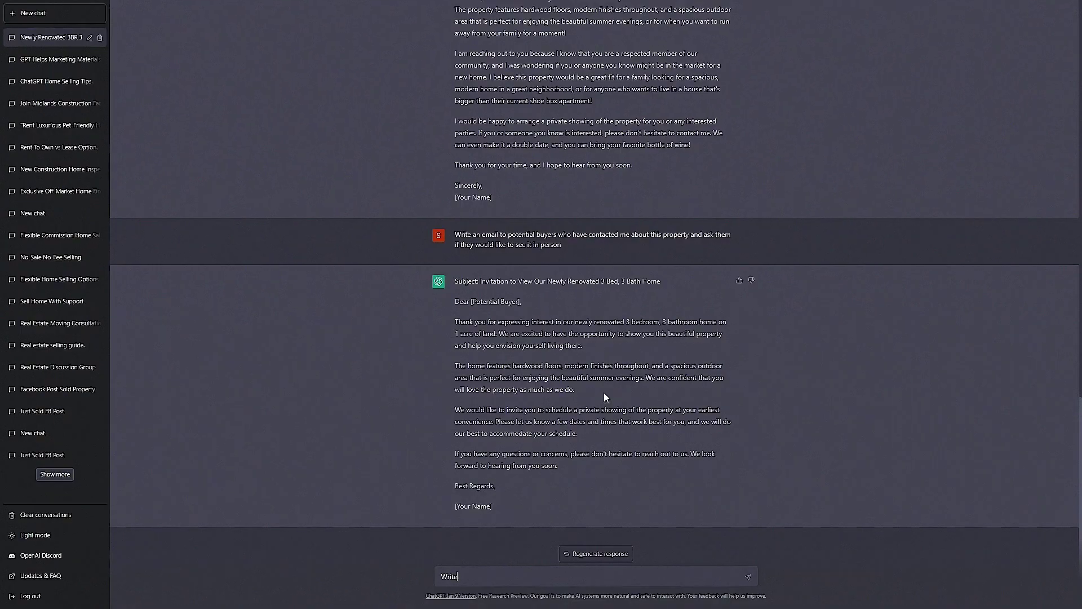
Request an email telling all area real estate agents about this property, declining to list it but offering 3% commission for bringing a buyer
type("an email for all the real estate age")
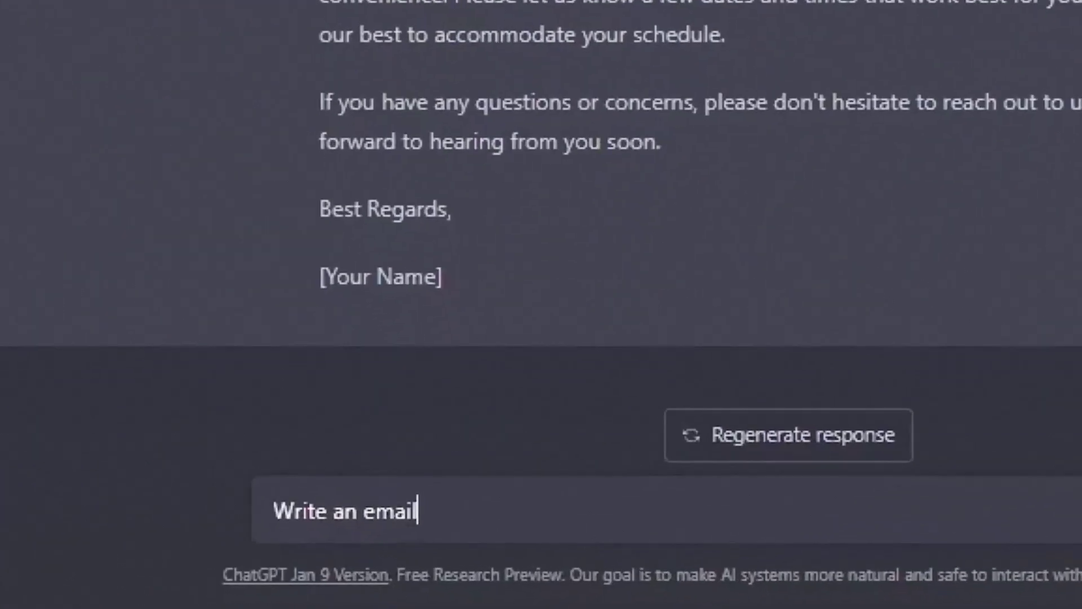
type("nts in my area telling them about this proper")
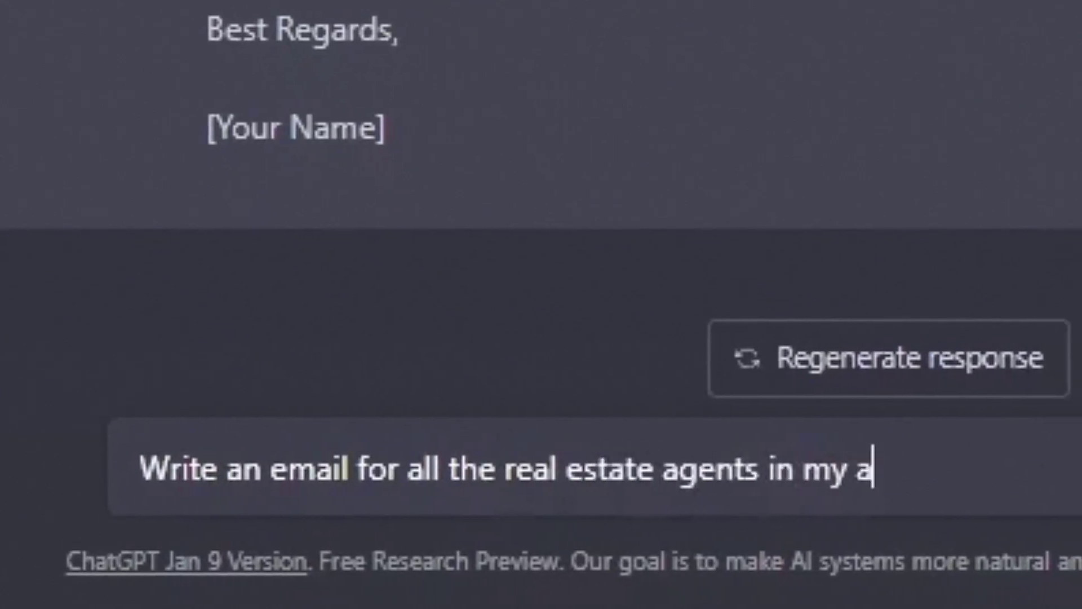
type("ty and that I am not interested i")
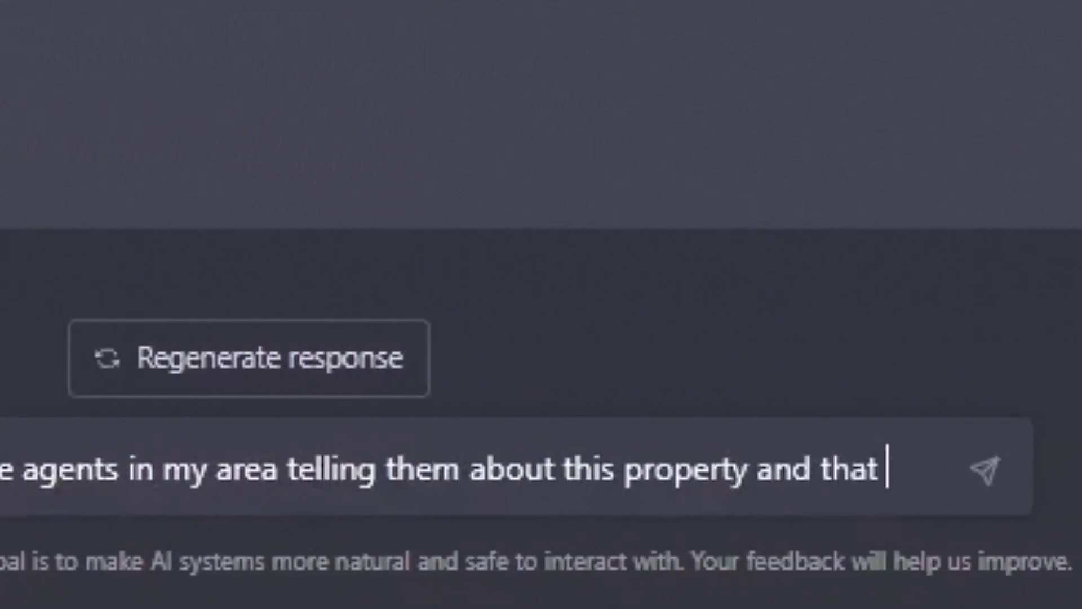
type("n listing however if they bring me a buyer ")
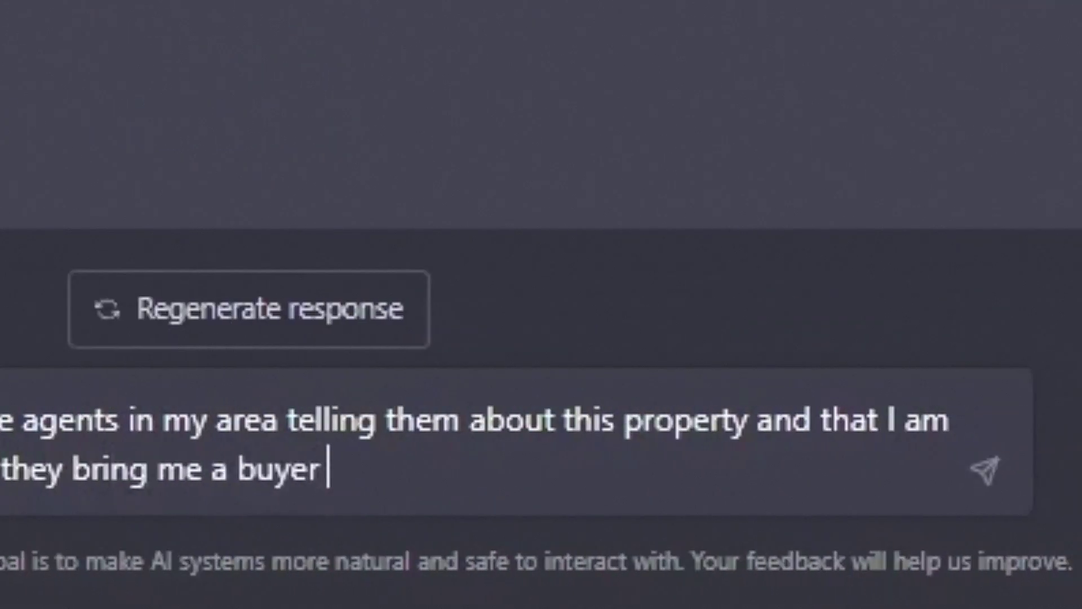
type("I will pay them a 3% commission")
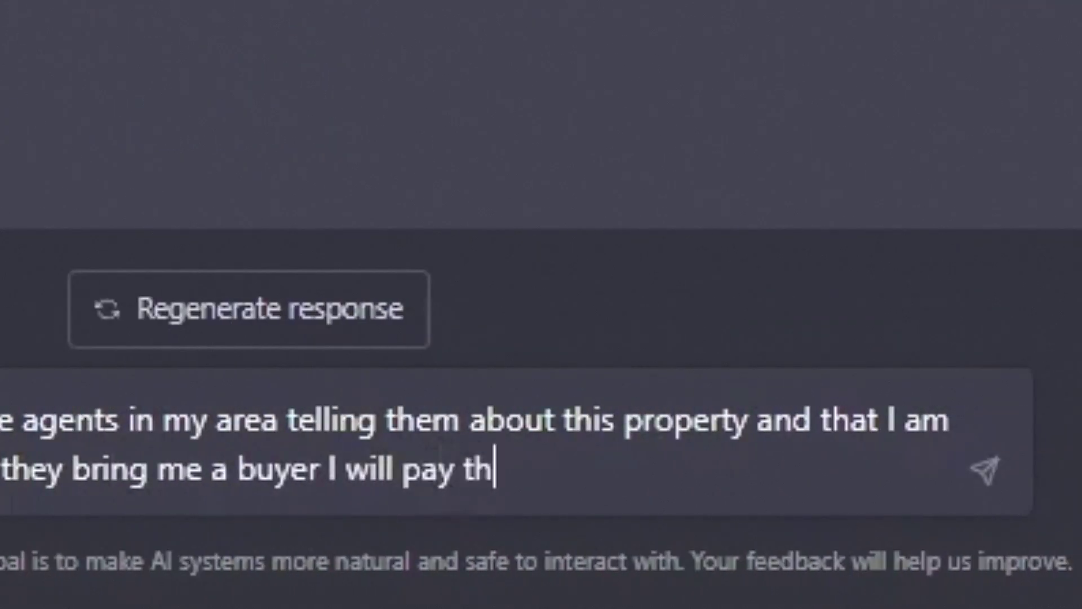
key("Return")
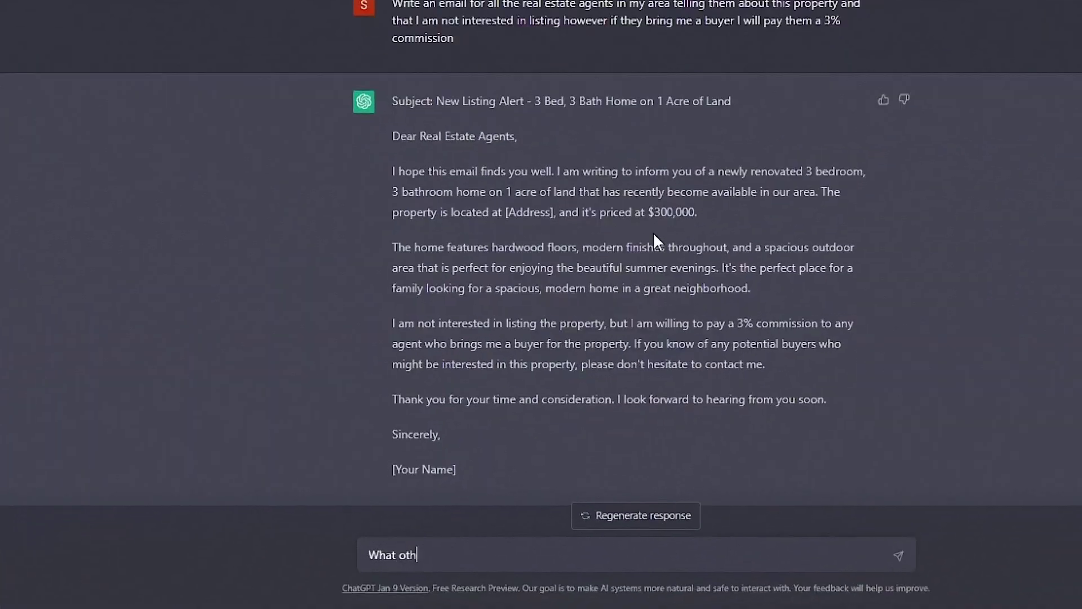
Ask the chatbot "What other marketing materials can you write for this property?"
type("er marketing mateirals can you write for this property?")
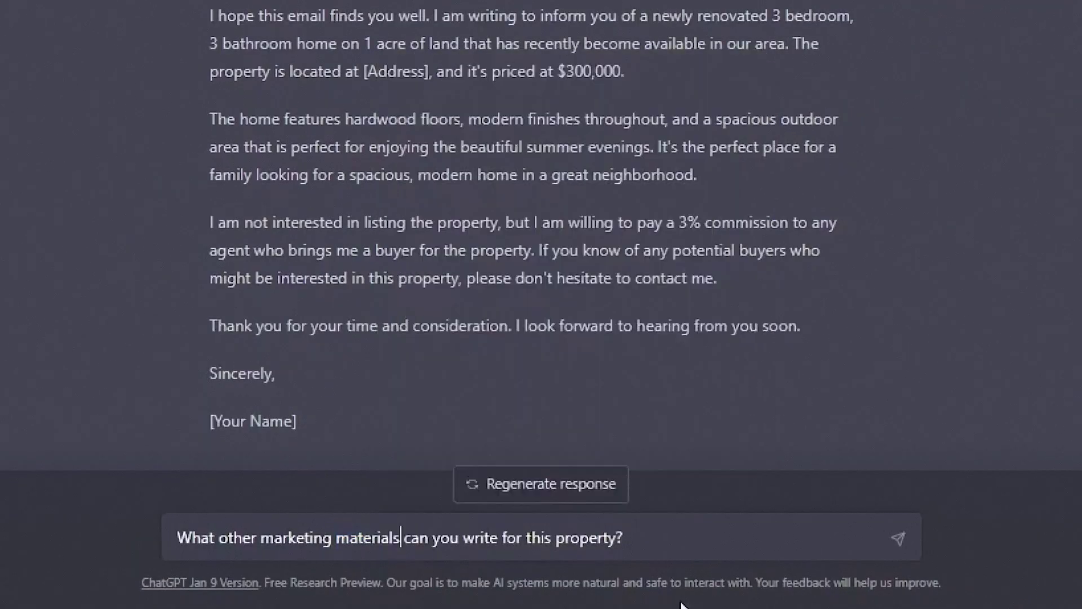
key("Return")
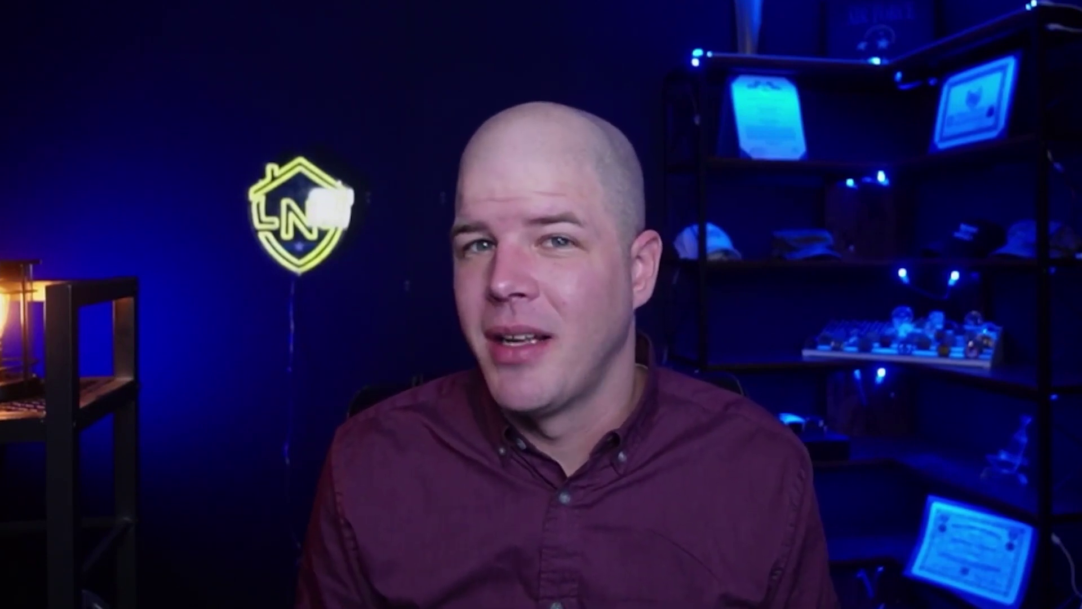
In a new conversation, ask "Can chat gpt replace a real estate agent when selling my home?"
type("n cha")
type("t gpt replace")
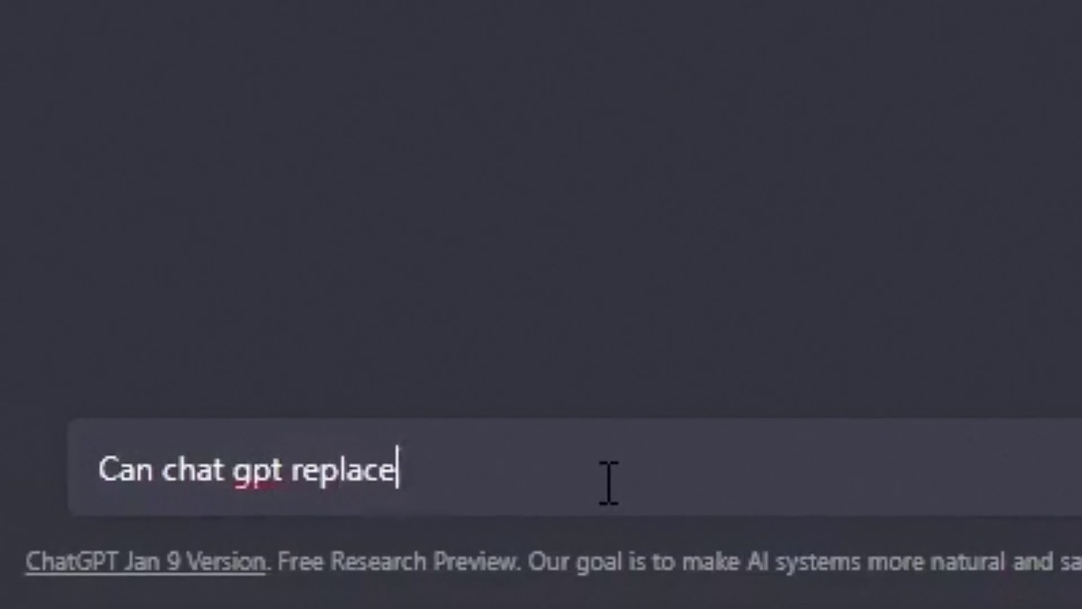
type(" a real estate agent when selling my home")
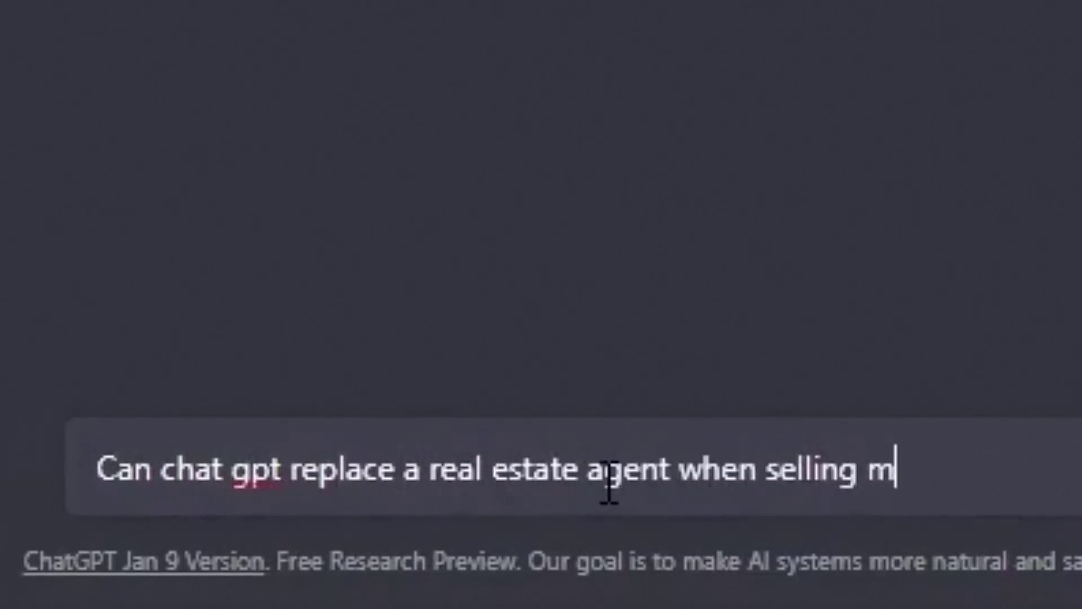
type("?")
key("Return")
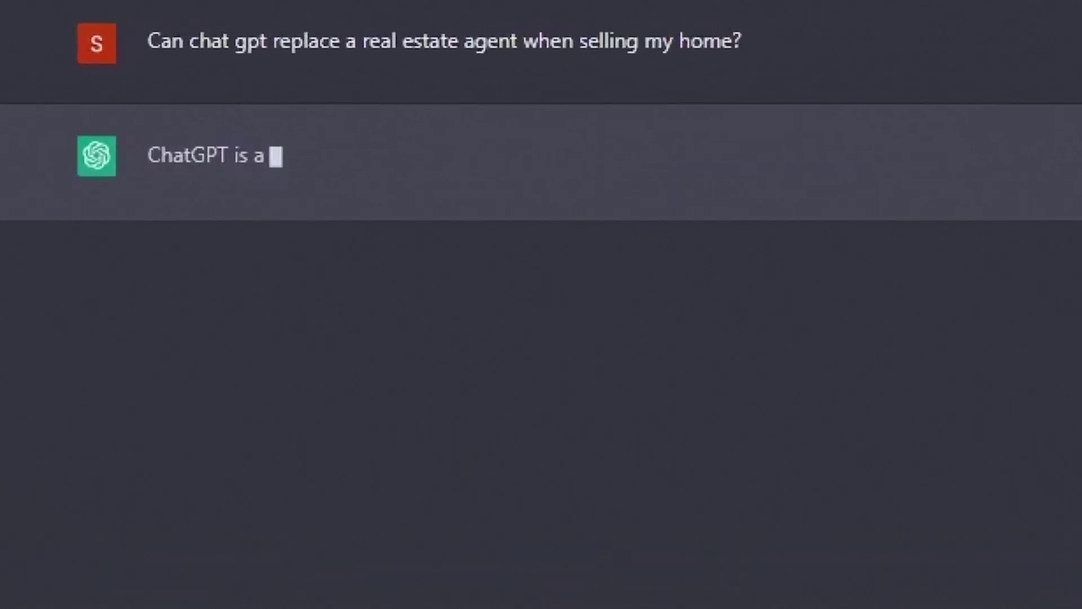